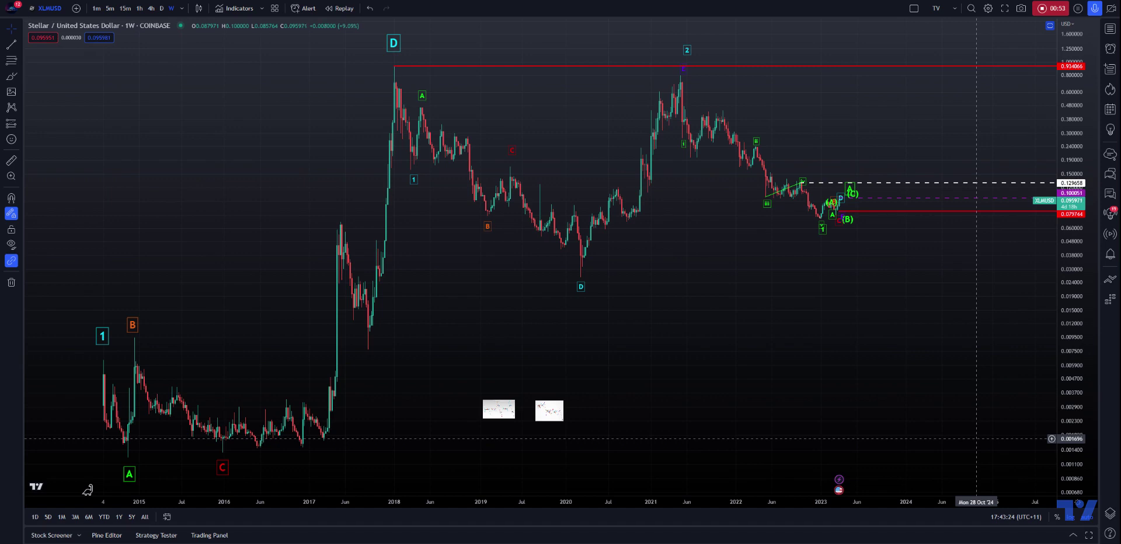
# - Enlarge the A-to-E wave diagram image and move it over the early years, leaving the candles from 2018 onward uncovered
pyautogui.moveTo(496, 410)
pyautogui.mouseDown()
pyautogui.moveTo(365, 230)
pyautogui.moveTo(330, 211)
pyautogui.moveTo(245, 112)
pyautogui.moveTo(851, 427)
pyautogui.moveTo(849, 472)
pyautogui.mouseUp()
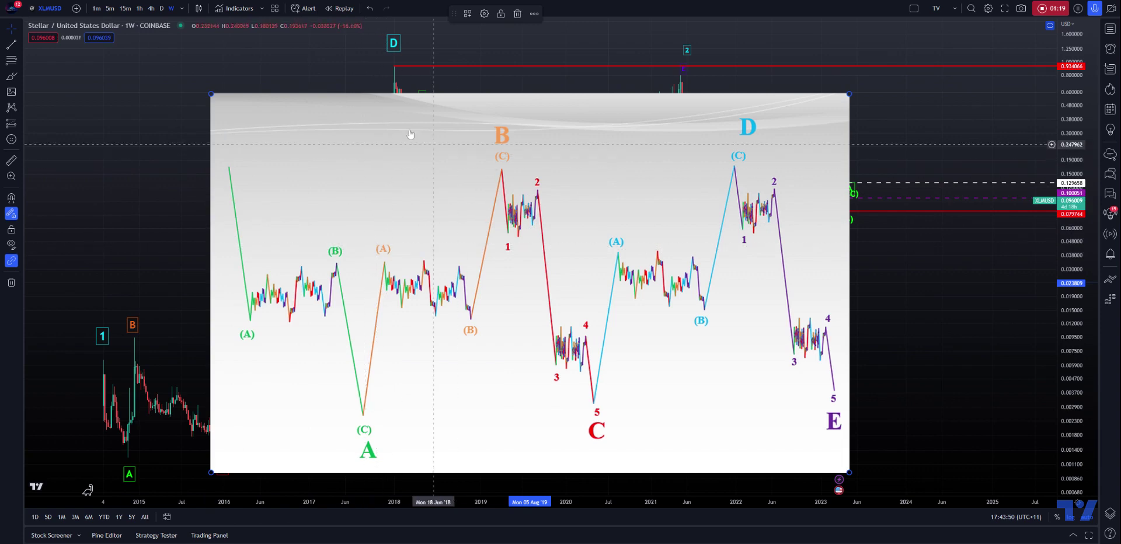
pyautogui.moveTo(416, 108)
pyautogui.mouseDown()
pyautogui.moveTo(555, 124)
pyautogui.moveTo(605, 115)
pyautogui.mouseUp()
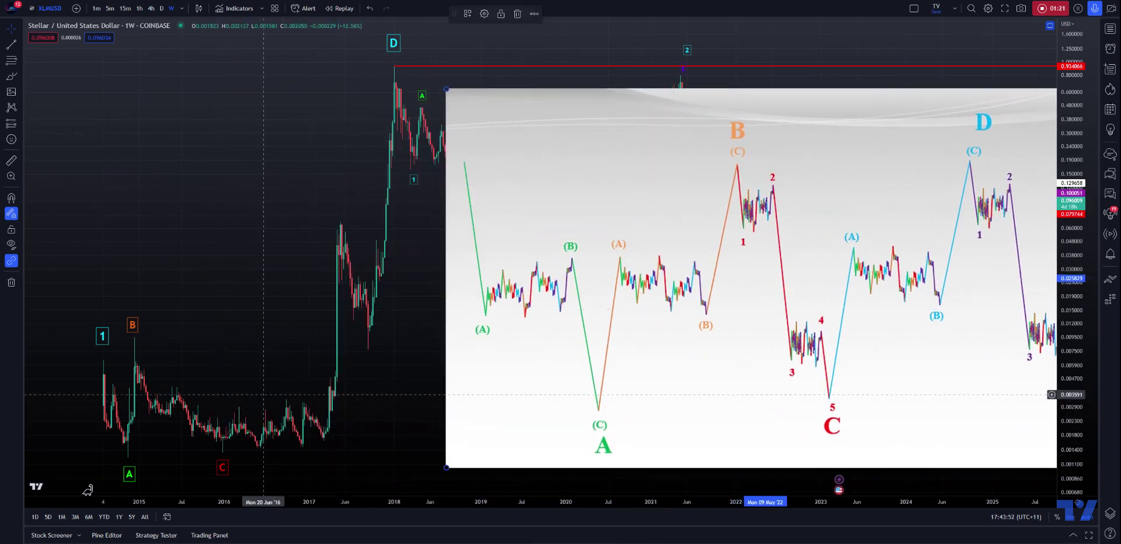
pyautogui.moveTo(692, 133); pyautogui.dragTo(378, 133)
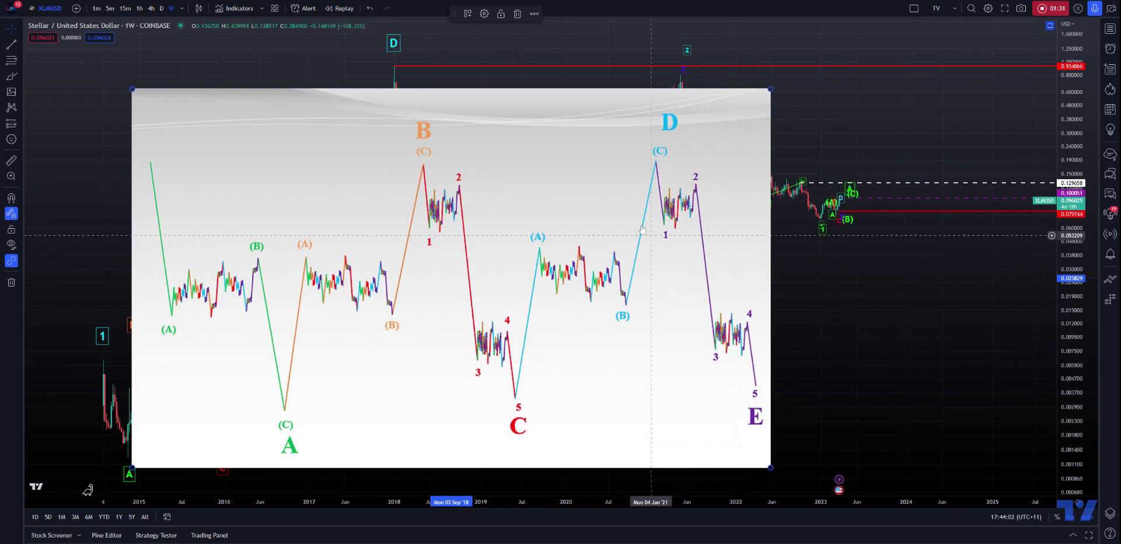
pyautogui.moveTo(534, 109); pyautogui.dragTo(109, 105)
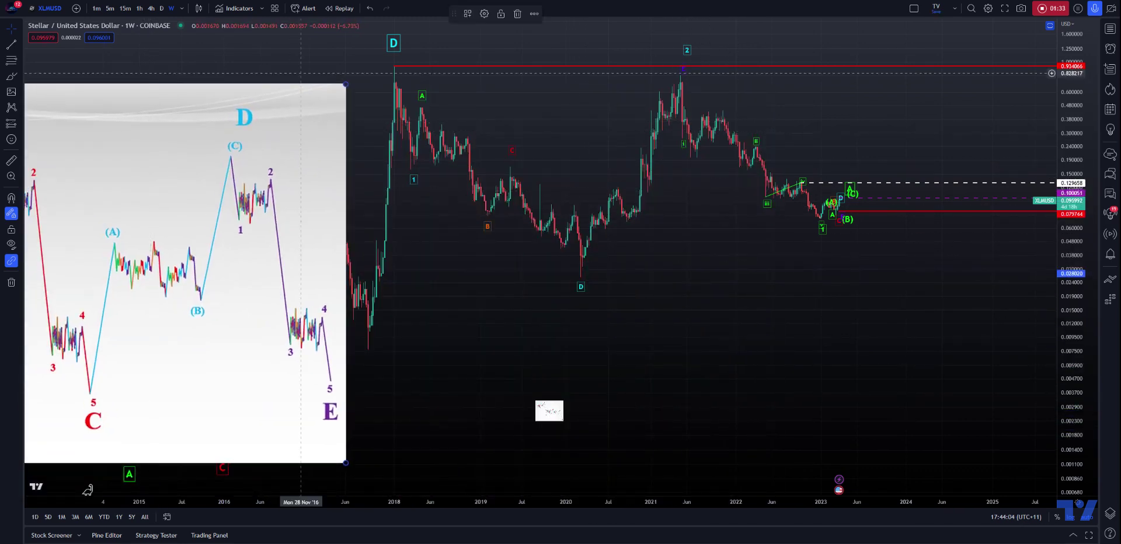
# - Draw a rectangle around the price action from January 2018 to July 2024, spanning about 1.03 down to 0.024
pyautogui.click(22, 79)
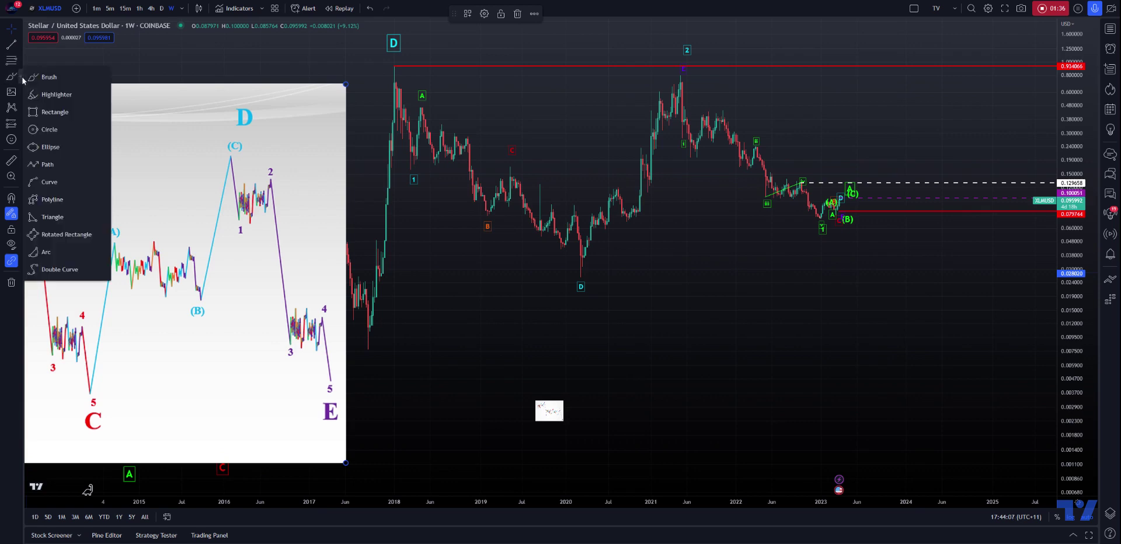
pyautogui.click(55, 111)
pyautogui.moveTo(394, 59)
pyautogui.mouseDown()
pyautogui.moveTo(882, 175)
pyautogui.moveTo(952, 281)
pyautogui.mouseUp()
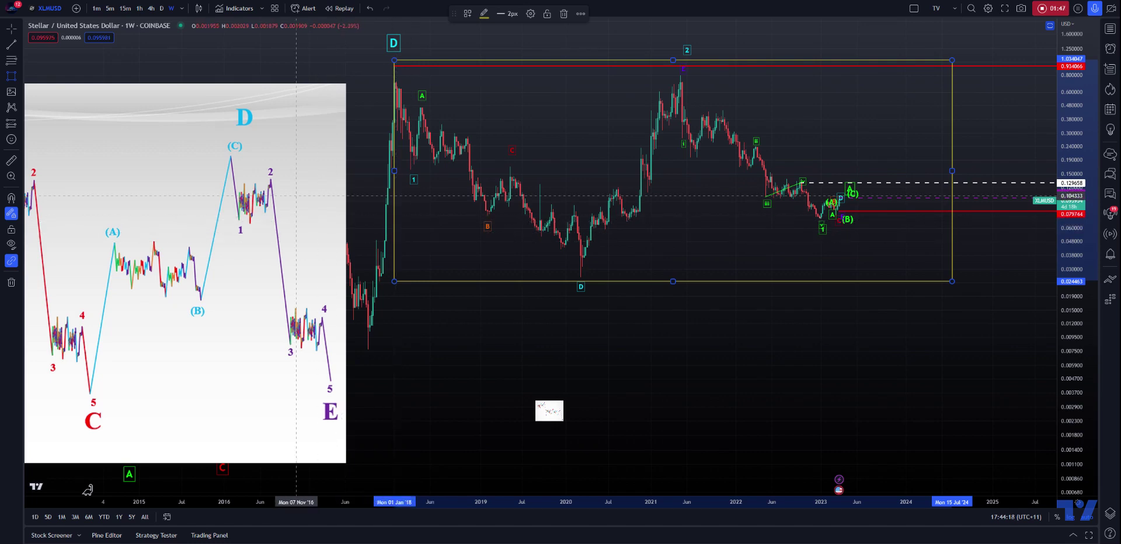
# - Move the A-to-E wave diagram toward the chart's middle and shrink it to a thumbnail below the yellow rectangle
pyautogui.click(219, 97)
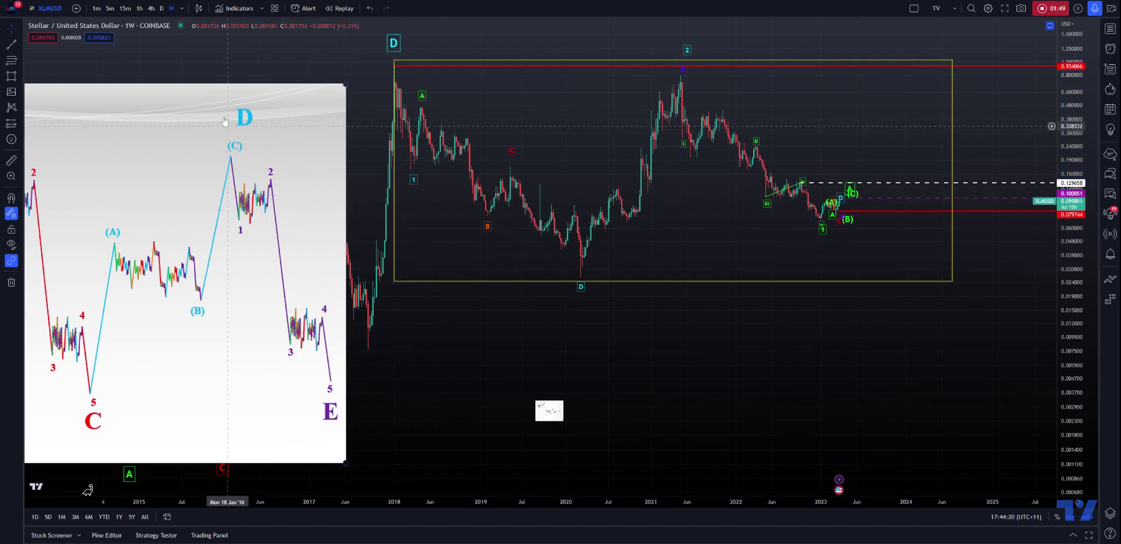
pyautogui.moveTo(218, 96); pyautogui.dragTo(570, 76)
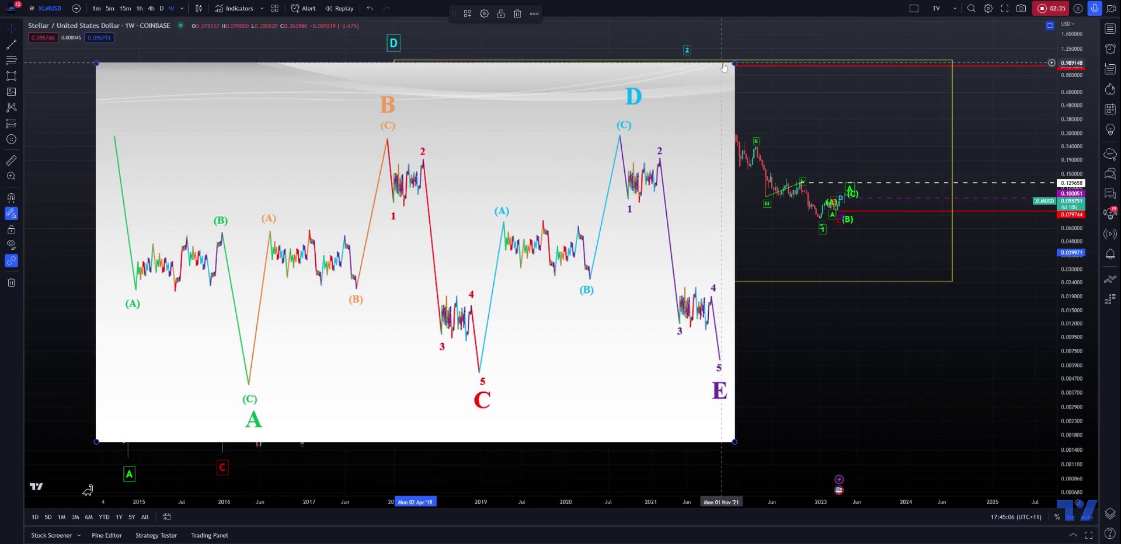
pyautogui.moveTo(734, 63); pyautogui.dragTo(442, 383)
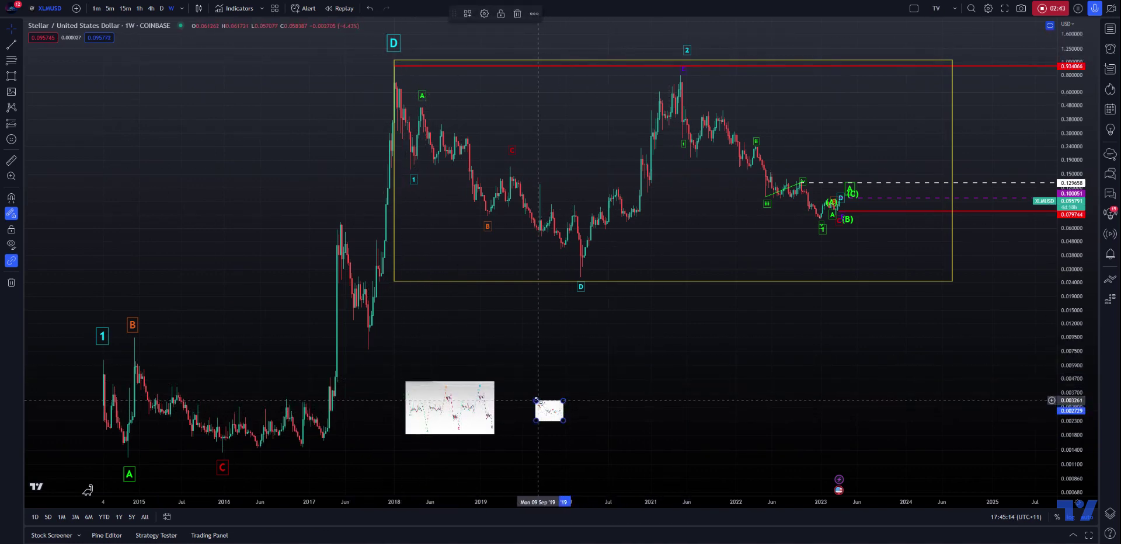
# - Enlarge the wave E diagram with legs 1 to 5 and place it over the chart from 2022 onward
pyautogui.moveTo(535, 400); pyautogui.dragTo(191, 69)
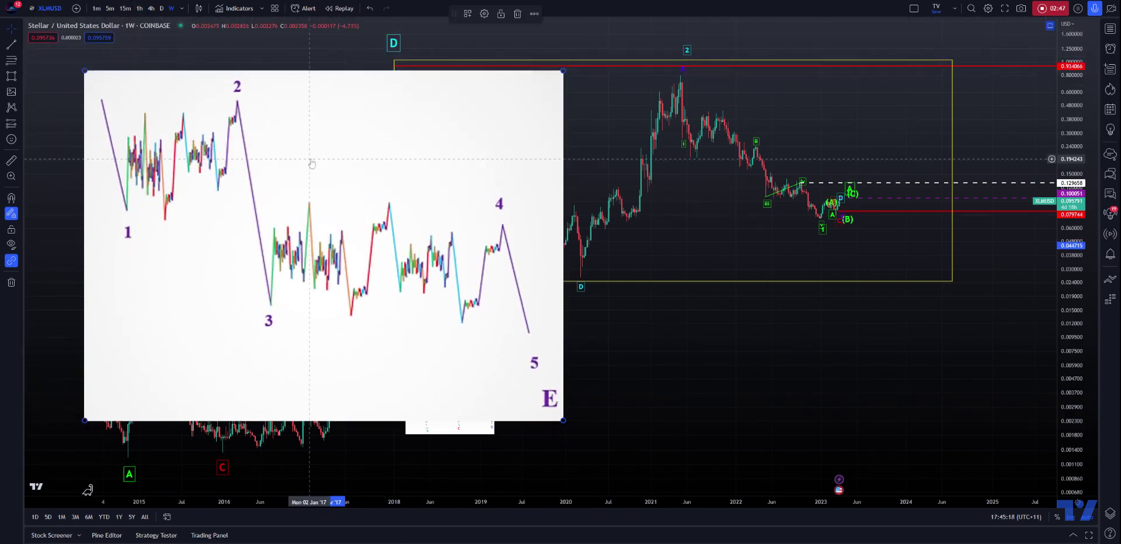
pyautogui.moveTo(258, 193); pyautogui.dragTo(332, 183)
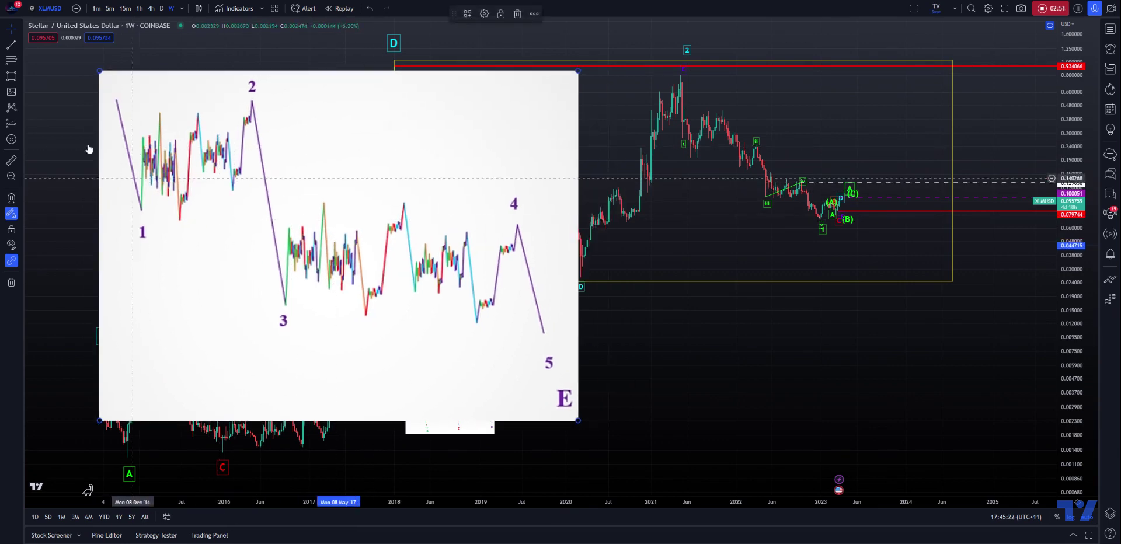
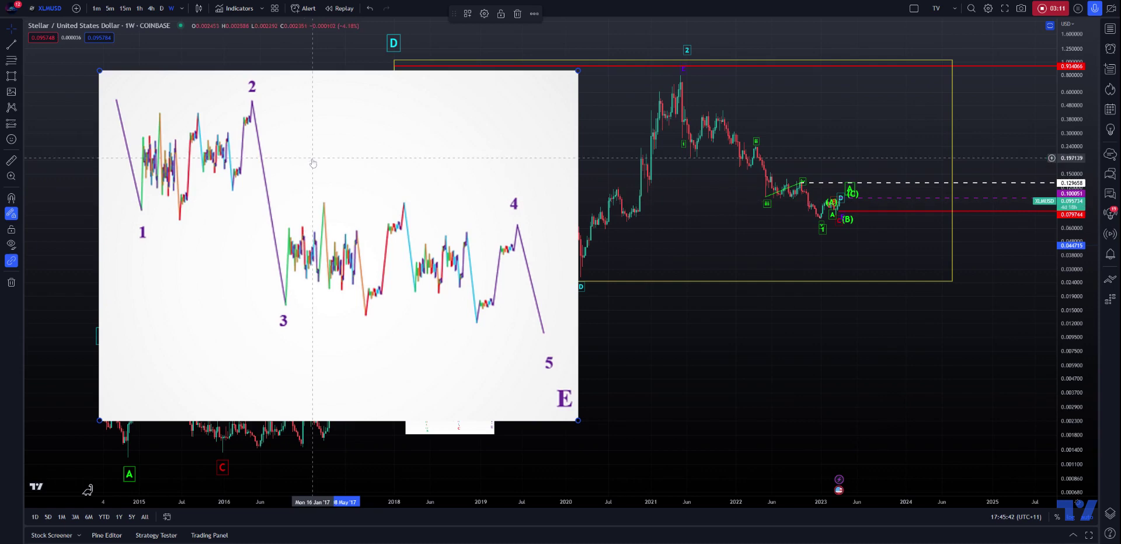
pyautogui.moveTo(304, 203)
pyautogui.mouseDown()
pyautogui.moveTo(593, 247)
pyautogui.moveTo(826, 242)
pyautogui.moveTo(918, 155)
pyautogui.mouseUp()
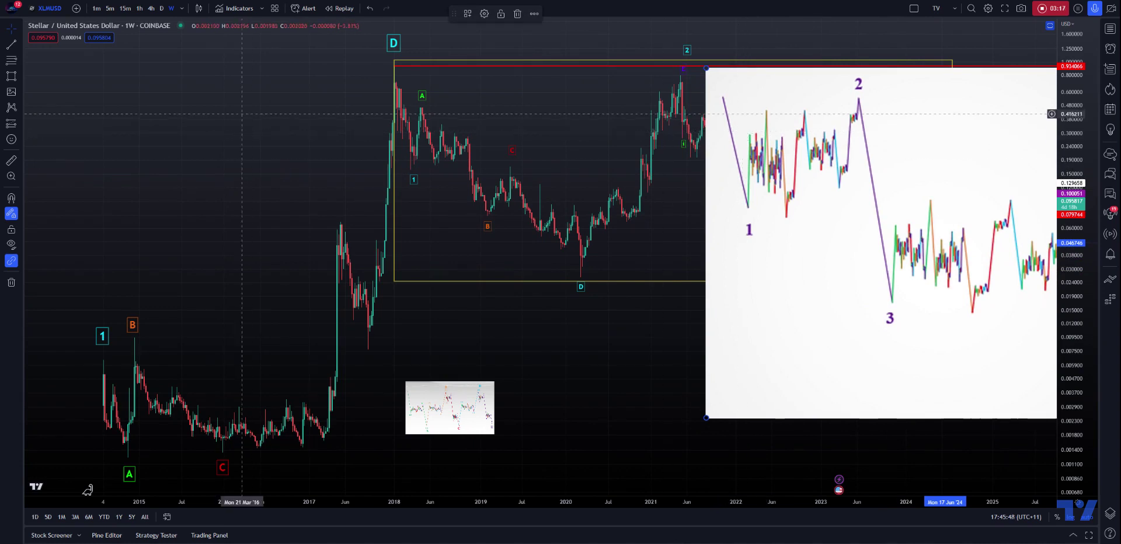
# - Draw a green brush stroke along the drop from peak D to low 1 in 2018 and set its thickness to 4px
pyautogui.click(20, 98)
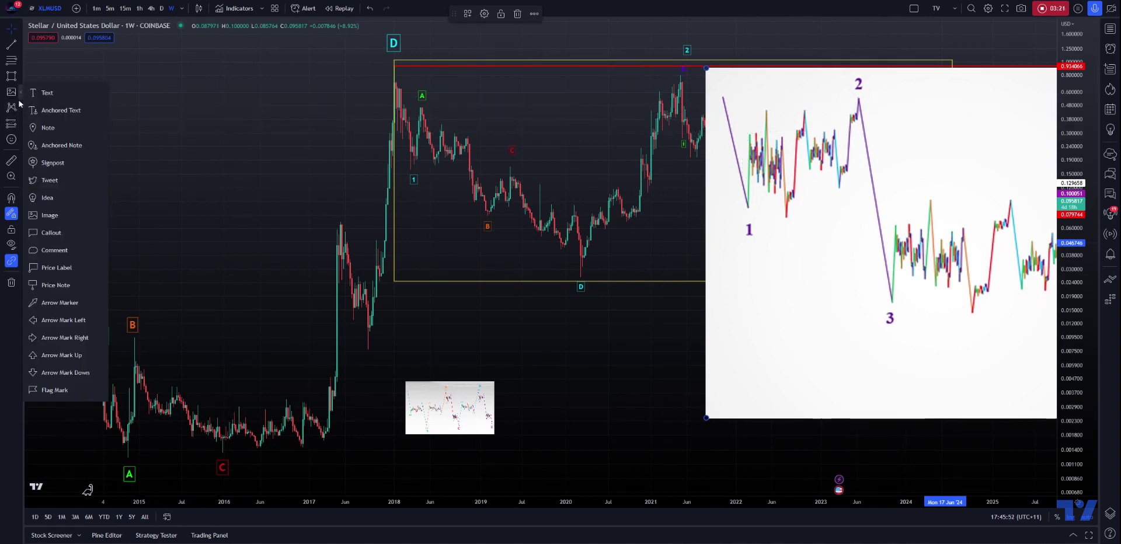
pyautogui.click(20, 107)
pyautogui.click(19, 77)
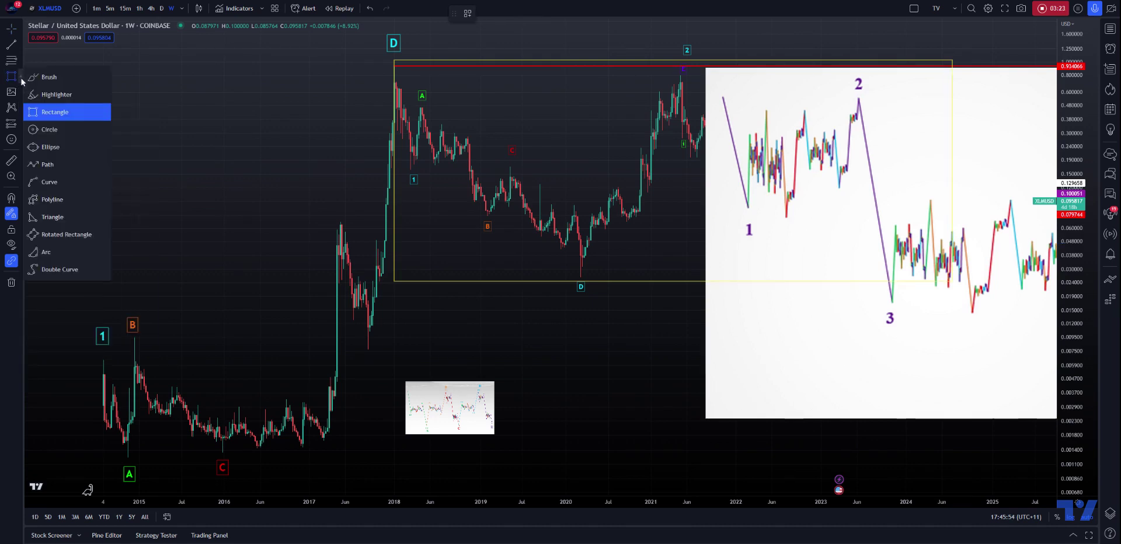
pyautogui.click(52, 76)
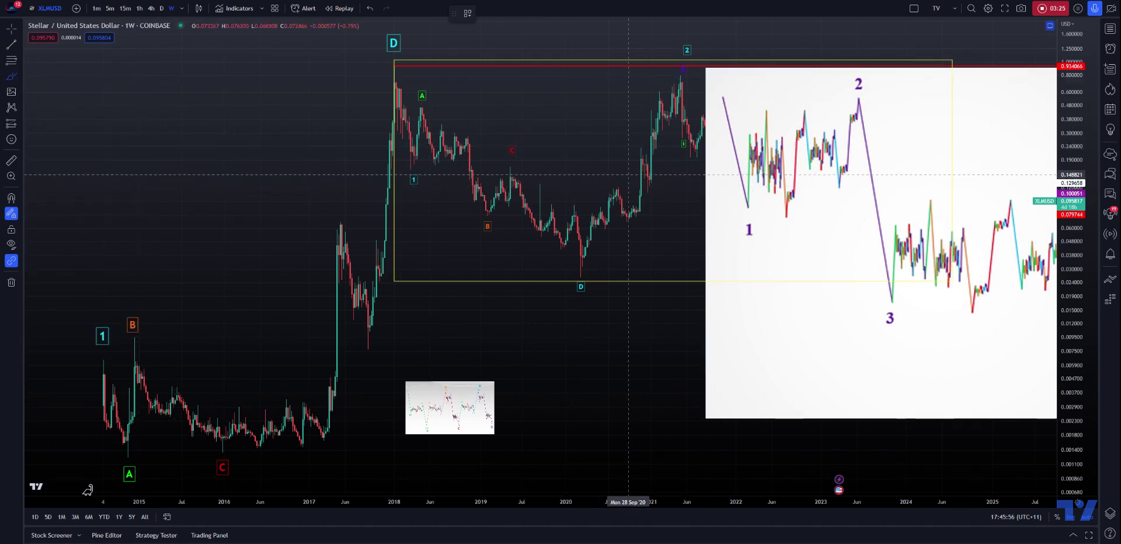
pyautogui.moveTo(390, 61); pyautogui.dragTo(413, 174)
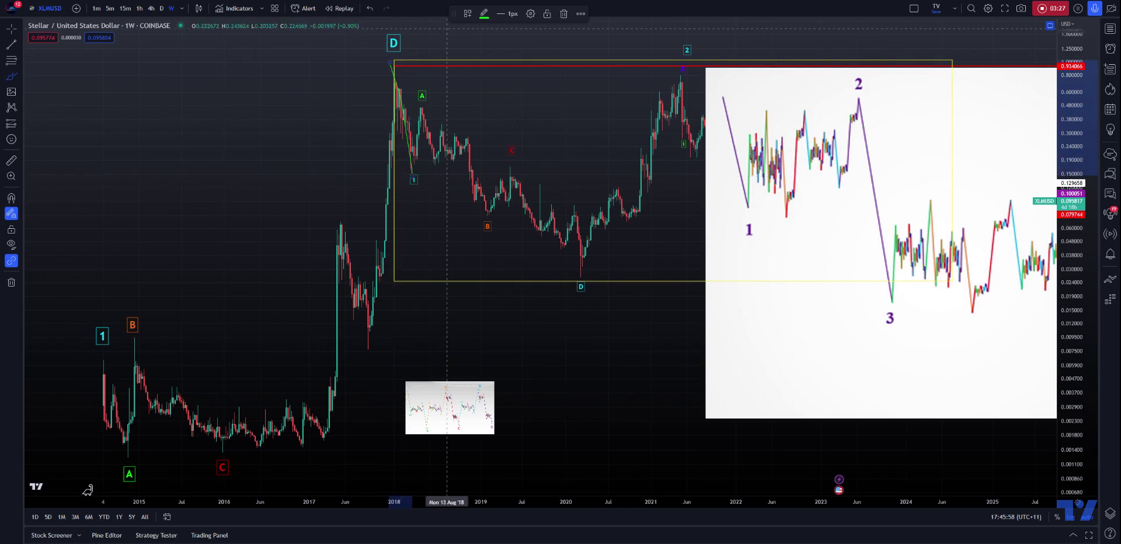
pyautogui.click(507, 13)
pyautogui.click(509, 75)
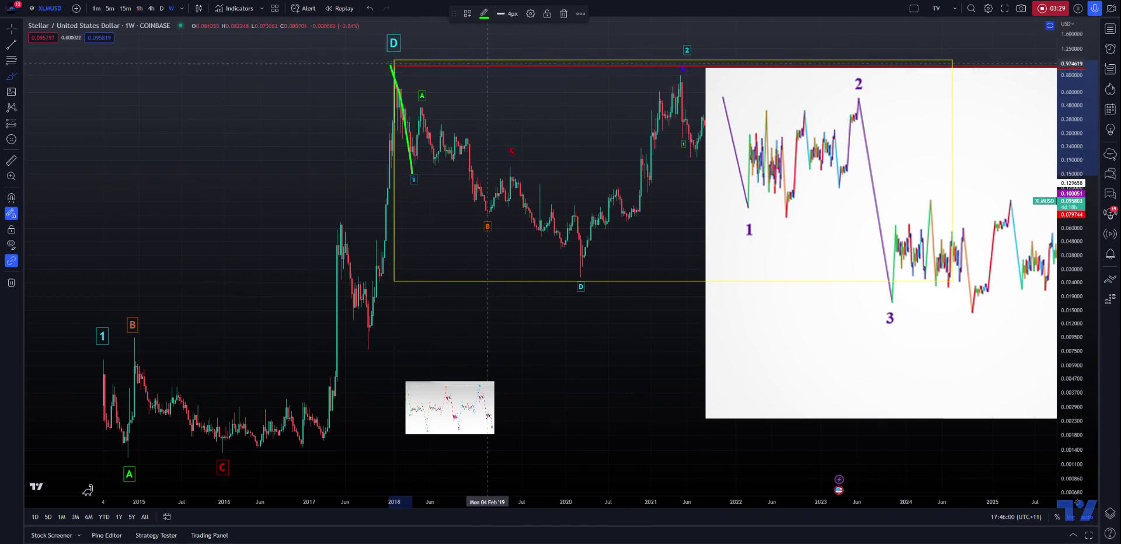
# - Trace the swings through 1, A, B, C and D up to 2 with brush strokes, matching them on the wave E diagram
pyautogui.moveTo(718, 103); pyautogui.dragTo(748, 205)
pyautogui.moveTo(413, 176); pyautogui.dragTo(419, 105)
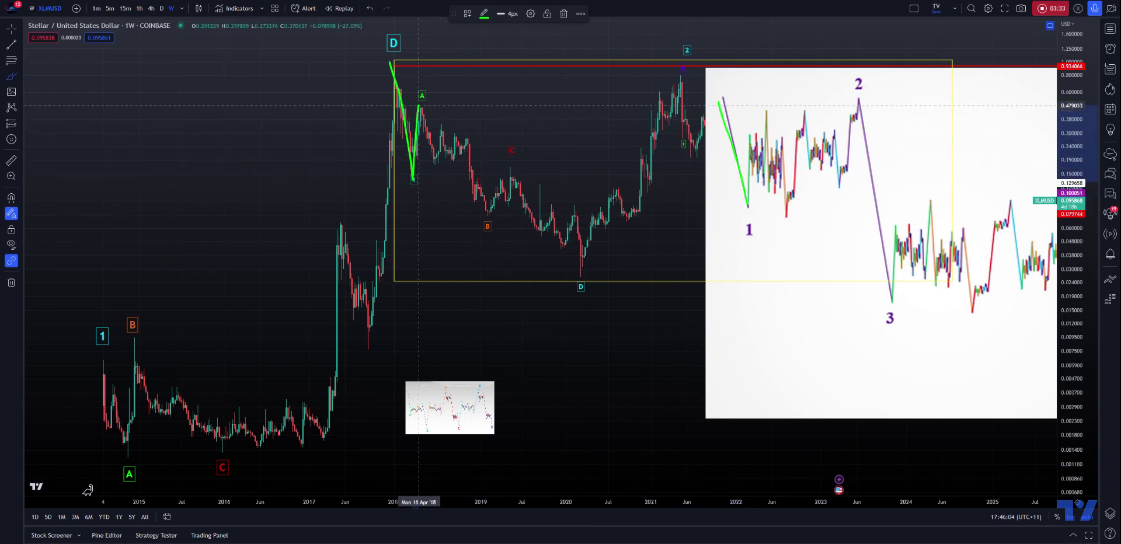
pyautogui.moveTo(749, 208); pyautogui.dragTo(766, 105)
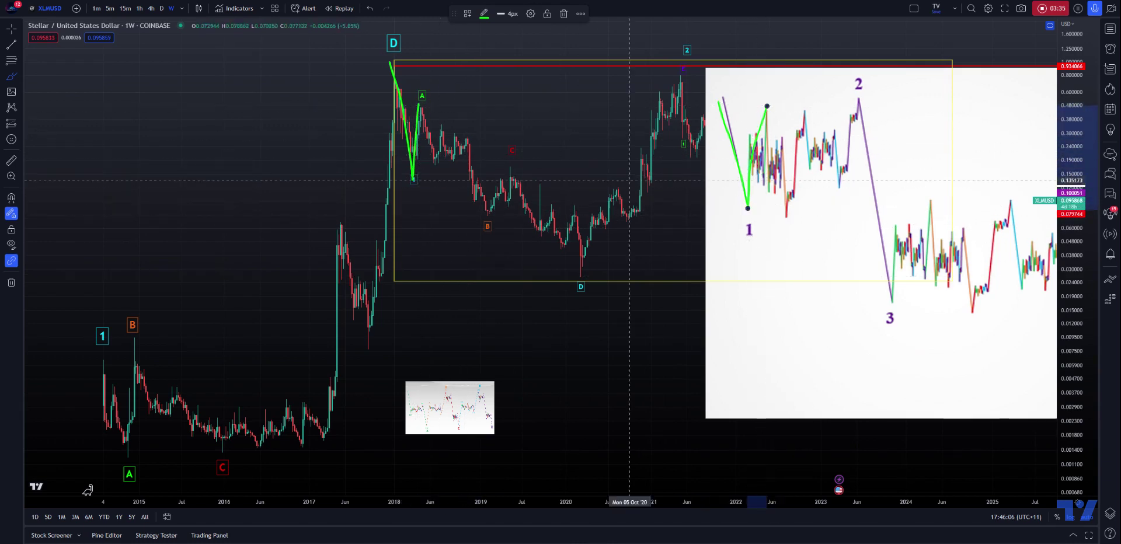
pyautogui.moveTo(418, 103); pyautogui.dragTo(483, 216)
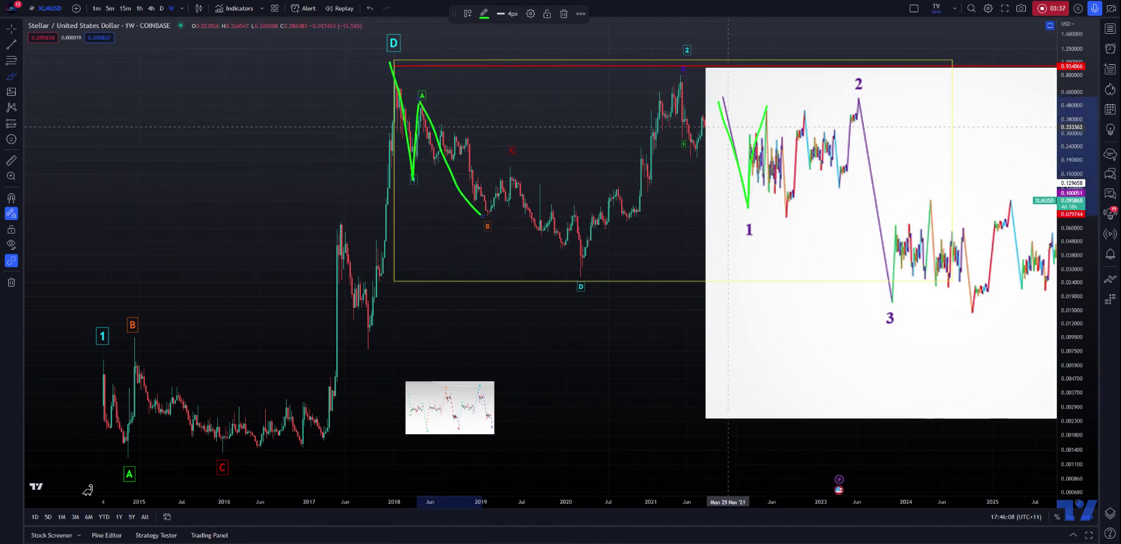
pyautogui.moveTo(766, 109); pyautogui.dragTo(788, 220)
pyautogui.moveTo(484, 216); pyautogui.dragTo(512, 167)
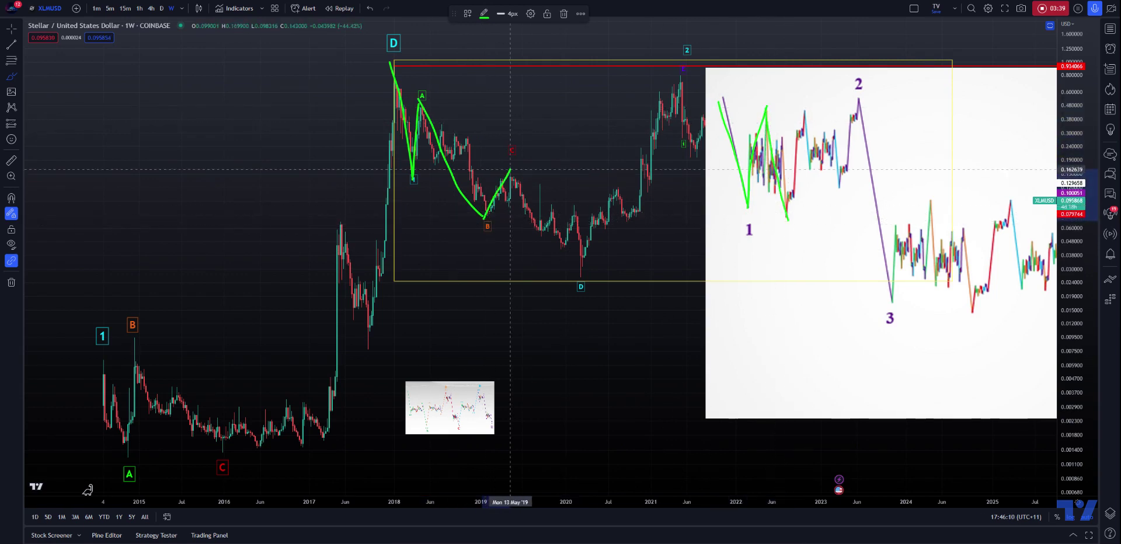
pyautogui.moveTo(787, 217); pyautogui.dragTo(805, 111)
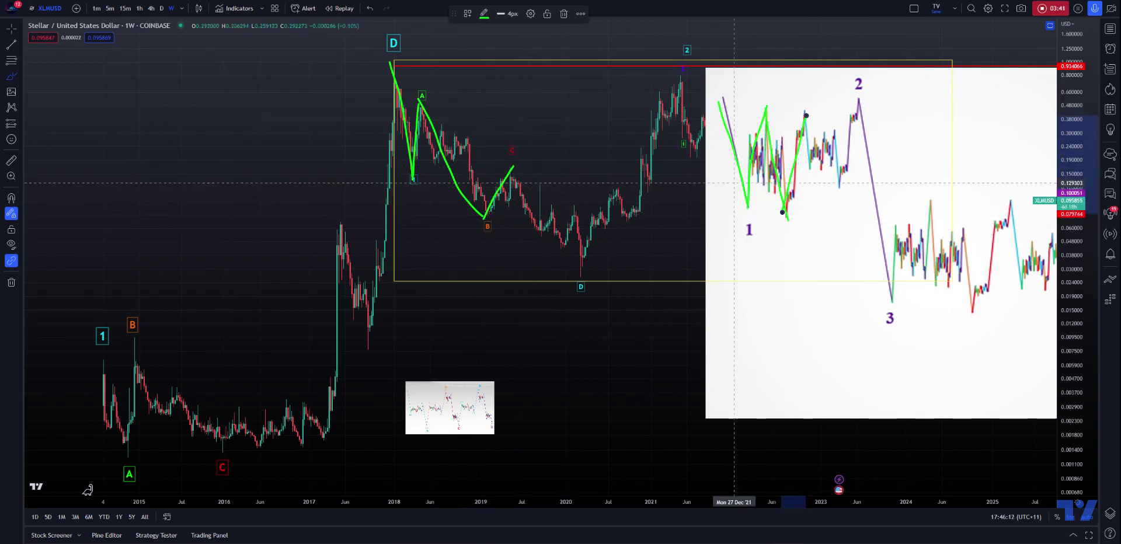
pyautogui.moveTo(512, 168); pyautogui.dragTo(582, 272)
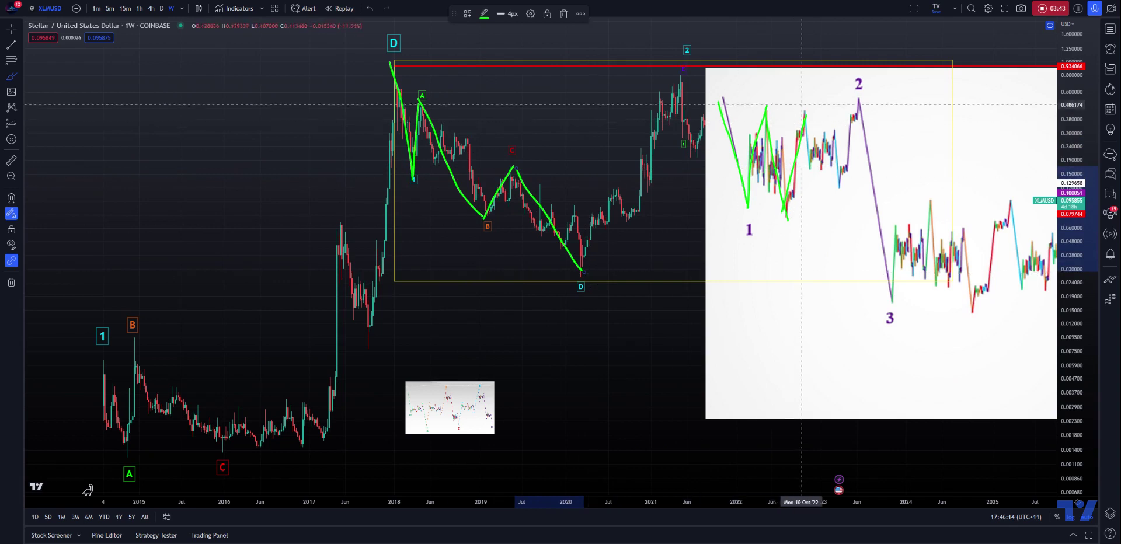
pyautogui.moveTo(808, 114); pyautogui.dragTo(850, 197)
pyautogui.moveTo(585, 266); pyautogui.dragTo(682, 77)
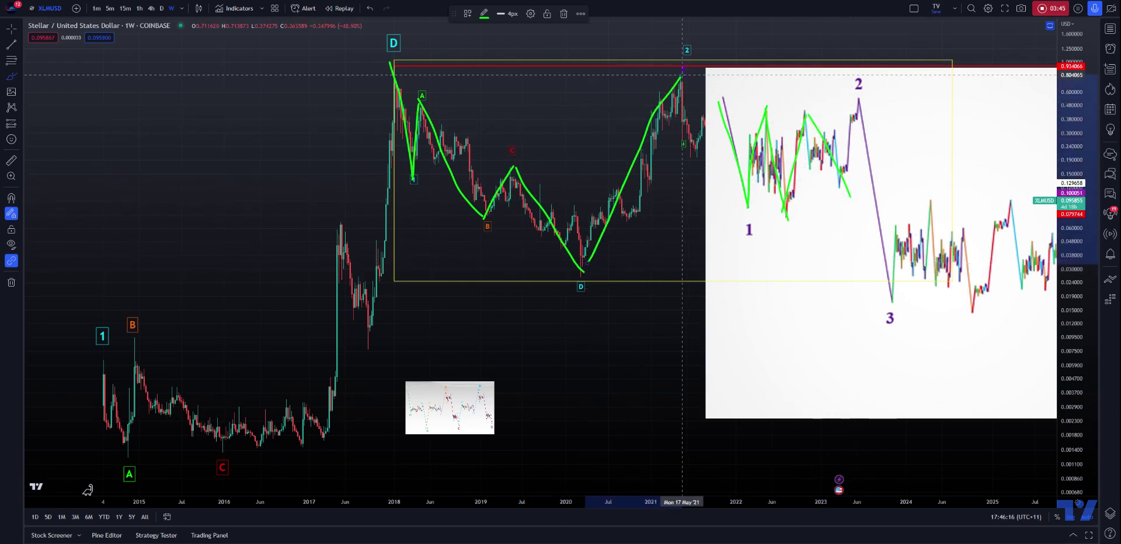
pyautogui.moveTo(841, 189); pyautogui.dragTo(857, 93)
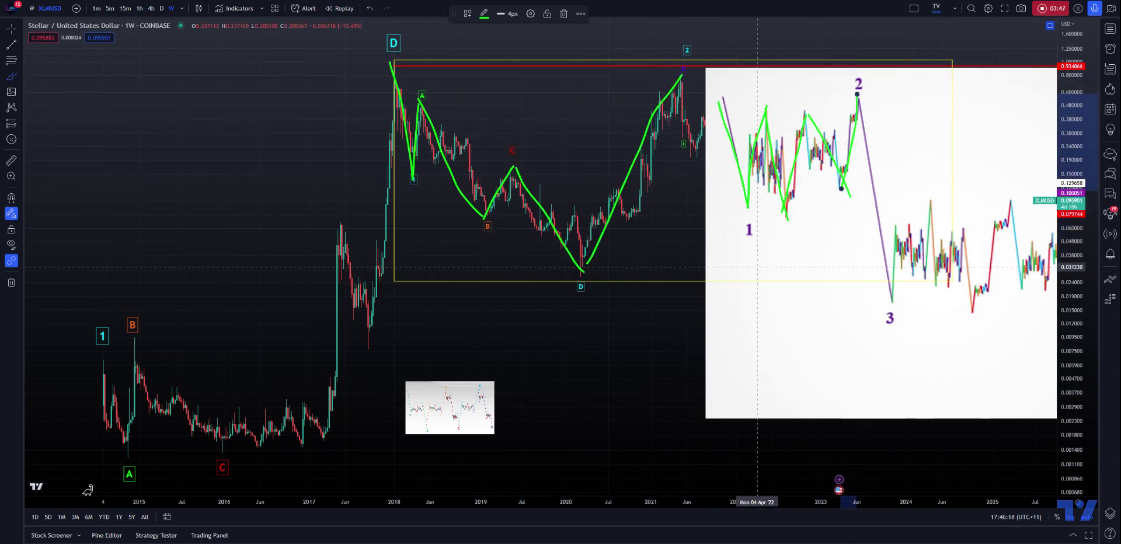
# - Move the wave E diagram back over the earlier years and delete the green strokes left on the 2021–2023 candles
pyautogui.click(757, 266)
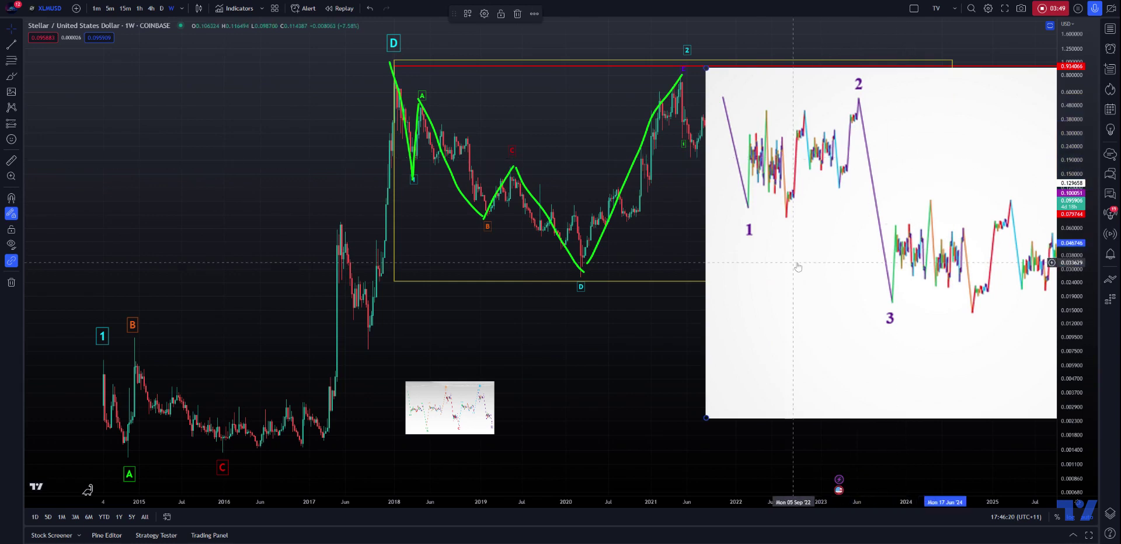
pyautogui.moveTo(928, 204); pyautogui.dragTo(414, 208)
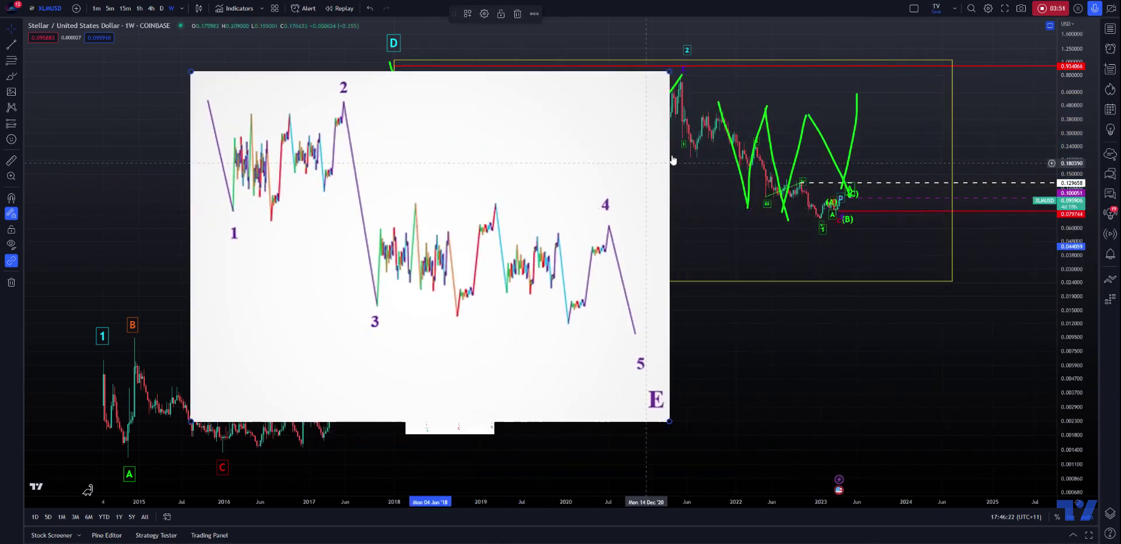
pyautogui.click(855, 125)
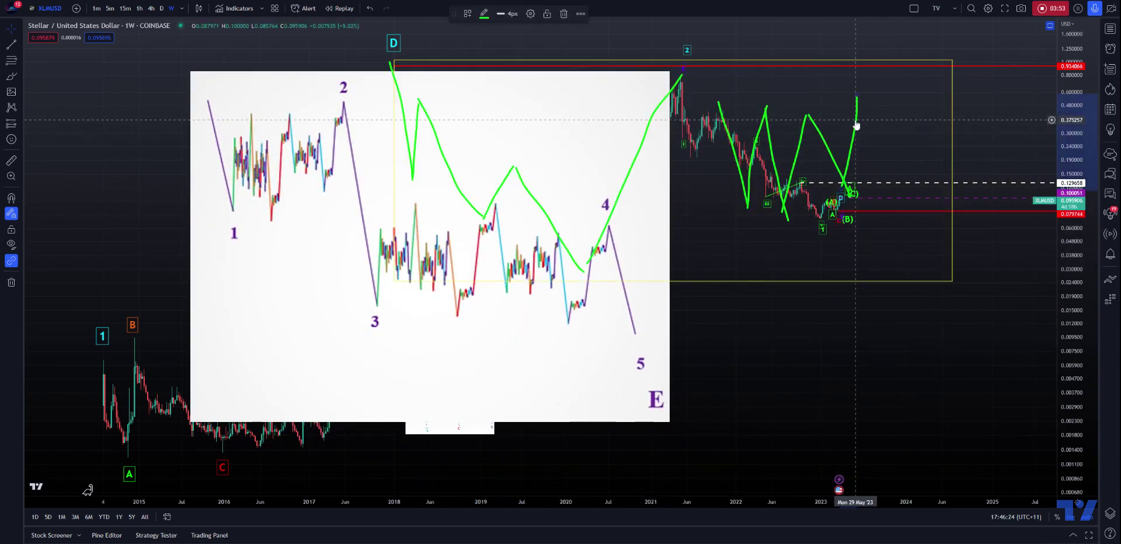
pyautogui.press('Delete')
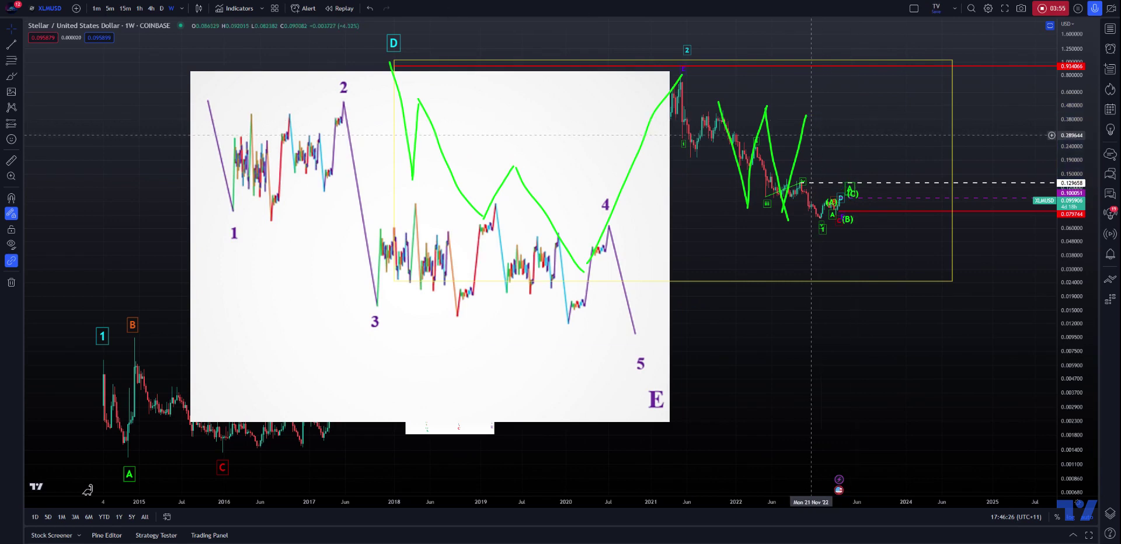
pyautogui.click(807, 120)
pyautogui.press('Delete')
pyautogui.click(769, 126)
pyautogui.press('Delete')
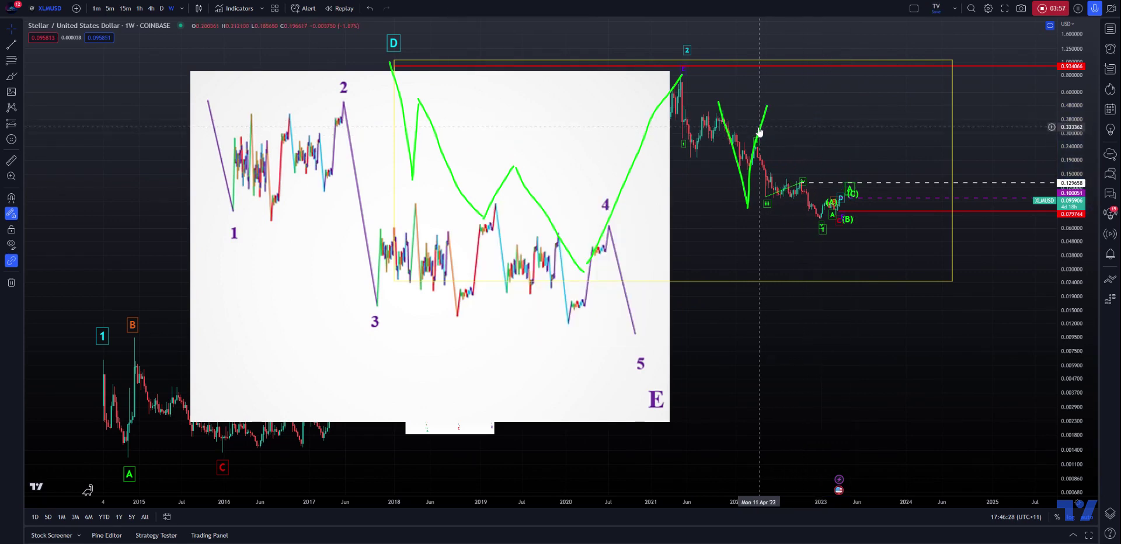
pyautogui.click(527, 200)
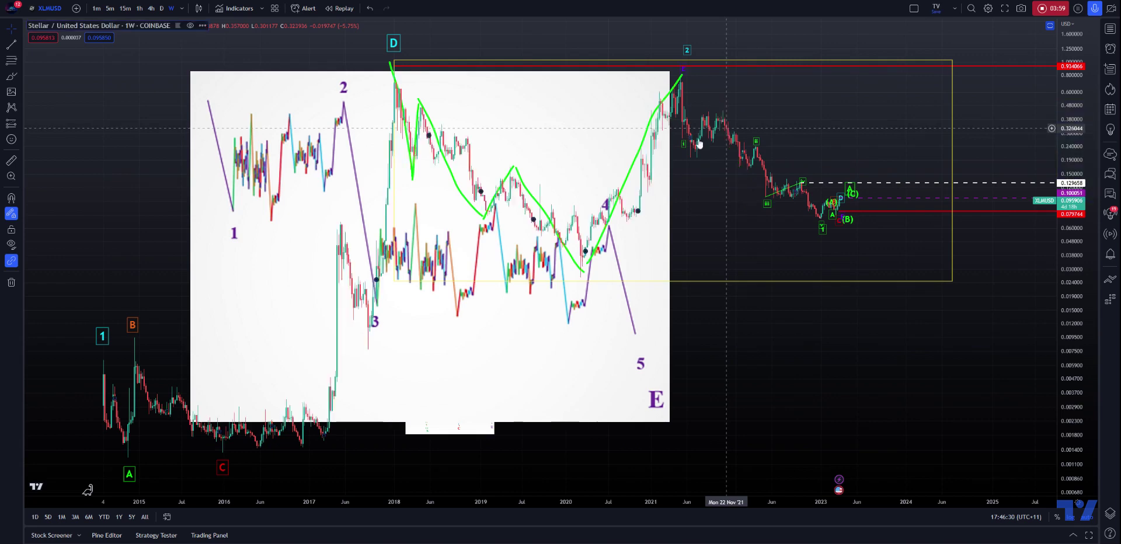
# - Reposition the wave E diagram over the 2015–2020 candles, keeping the candles from 2021 onward uncovered
pyautogui.click(500, 214)
pyautogui.moveTo(398, 132)
pyautogui.mouseDown()
pyautogui.moveTo(277, 130)
pyautogui.moveTo(289, 122)
pyautogui.mouseUp()
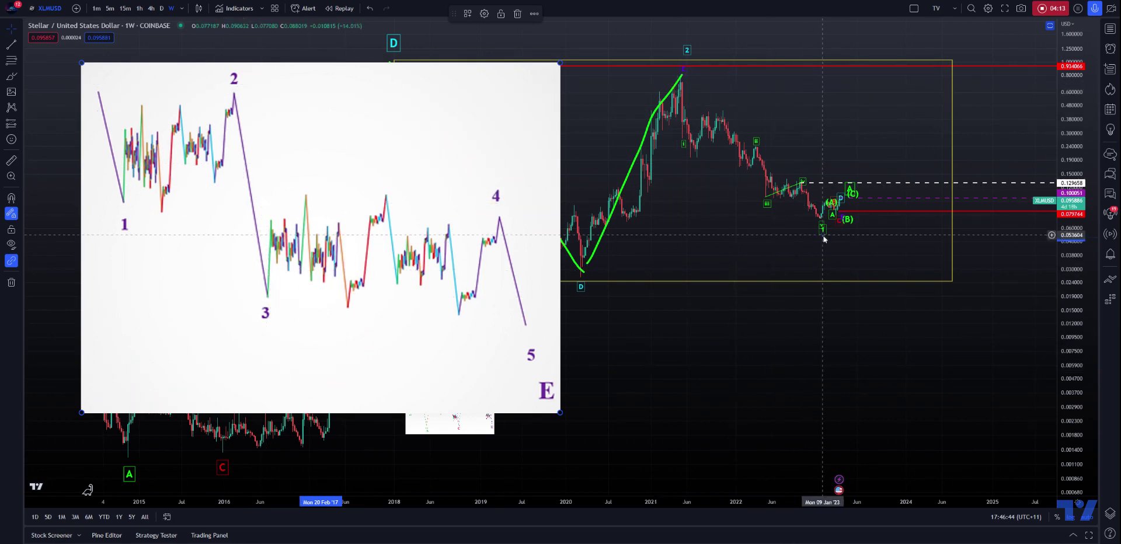
pyautogui.moveTo(425, 76); pyautogui.dragTo(236, 61)
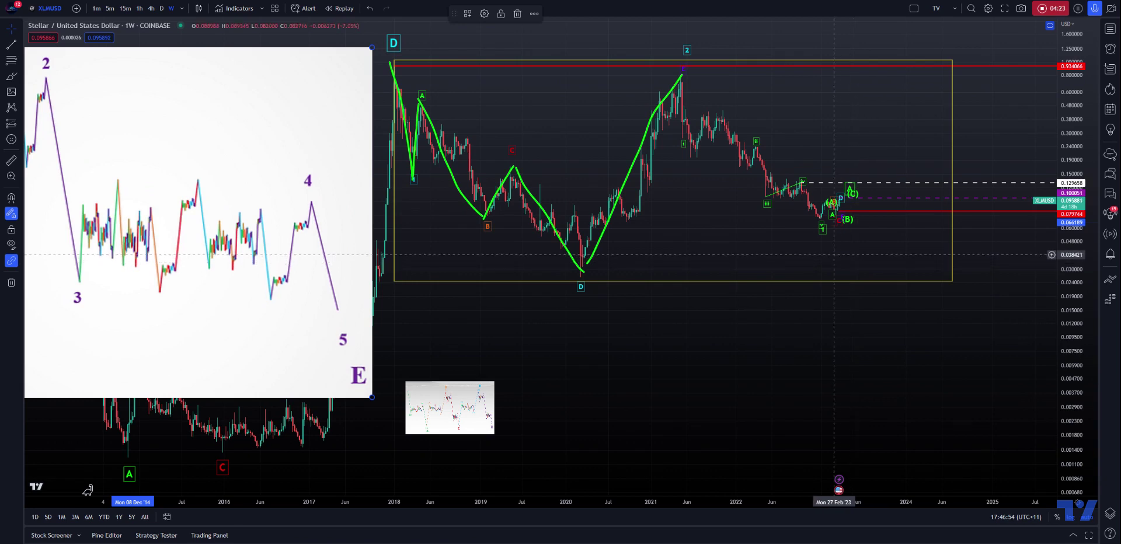
pyautogui.moveTo(98, 120); pyautogui.dragTo(302, 112)
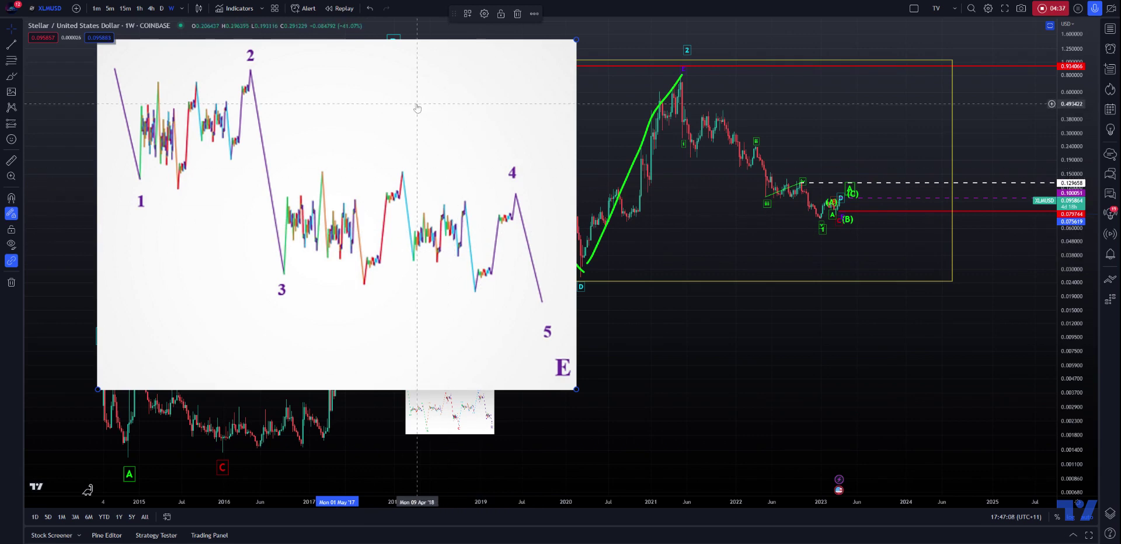
# - Shrink the wave E diagram to less than half its size and place it beneath the yellow box, under the 2020–2021 candles
pyautogui.moveTo(417, 108)
pyautogui.mouseDown()
pyautogui.moveTo(445, 143)
pyautogui.moveTo(833, 263)
pyautogui.moveTo(976, 270)
pyautogui.moveTo(824, 302)
pyautogui.moveTo(946, 258)
pyautogui.mouseUp()
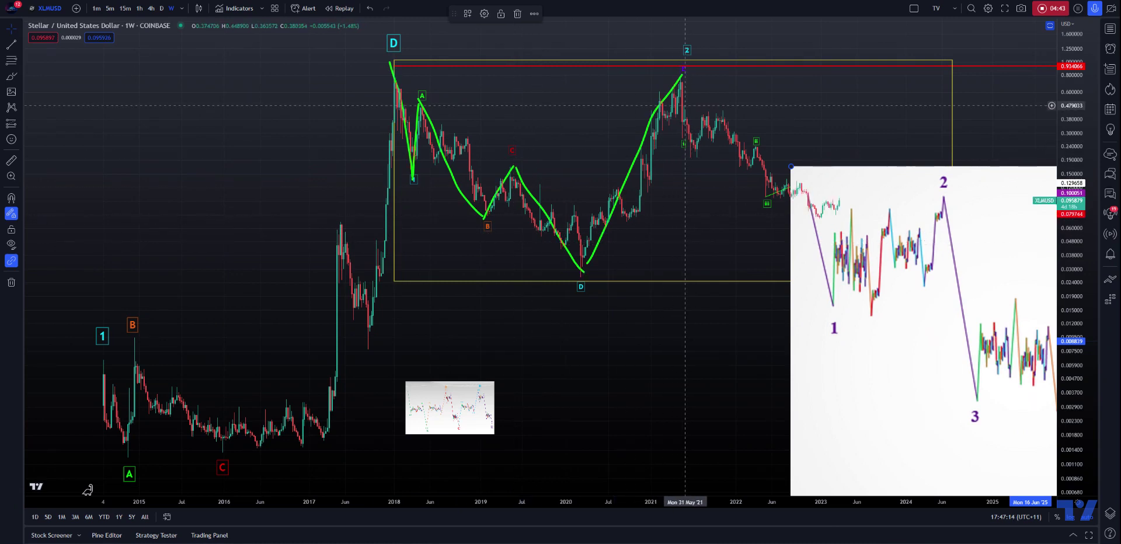
pyautogui.moveTo(887, 248)
pyautogui.mouseDown()
pyautogui.moveTo(552, 228)
pyautogui.moveTo(104, 163)
pyautogui.mouseUp()
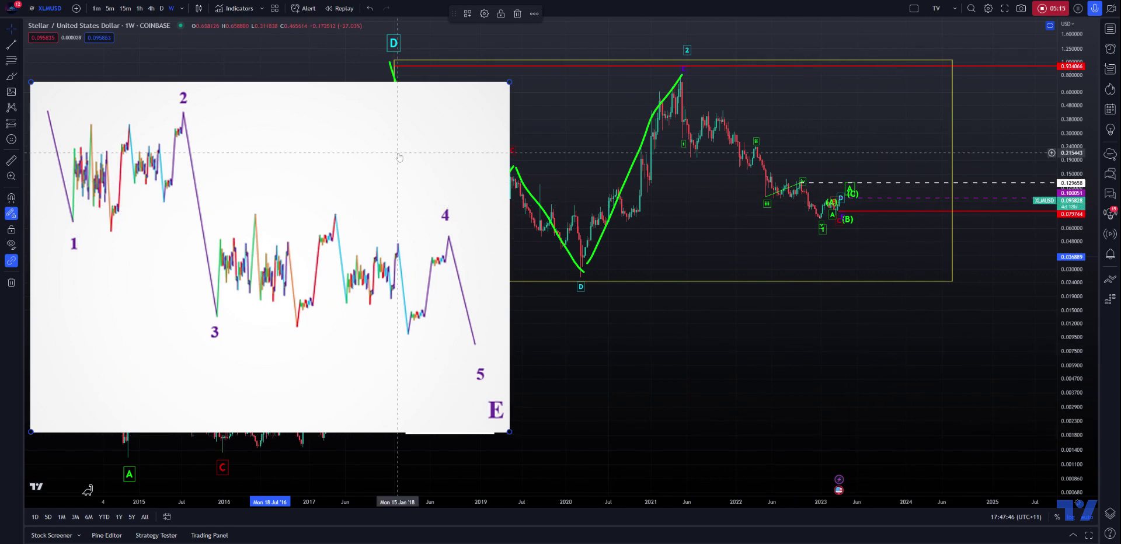
pyautogui.moveTo(399, 157); pyautogui.dragTo(742, 194)
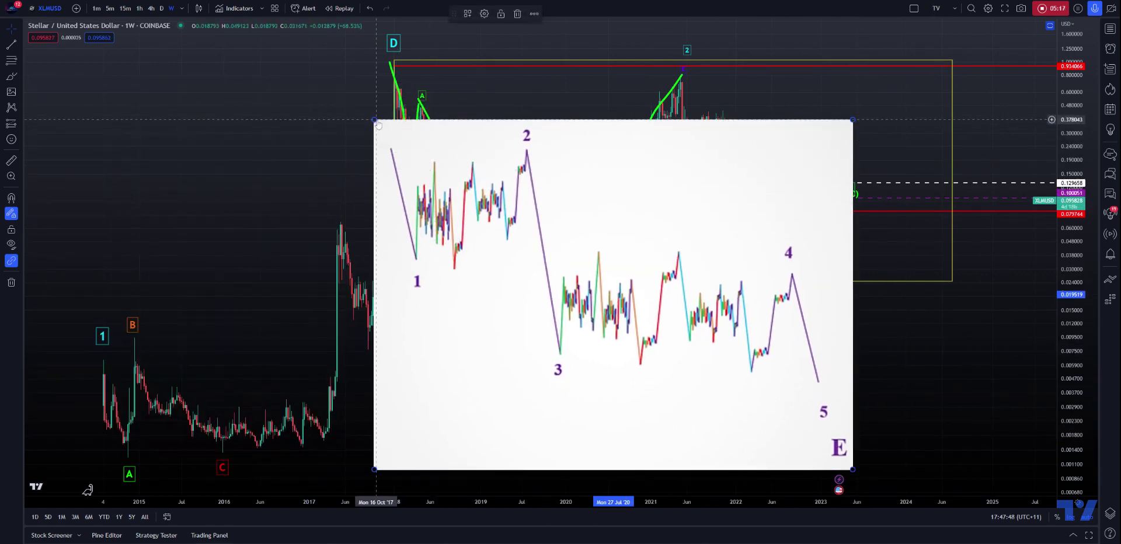
pyautogui.moveTo(377, 122); pyautogui.dragTo(652, 323)
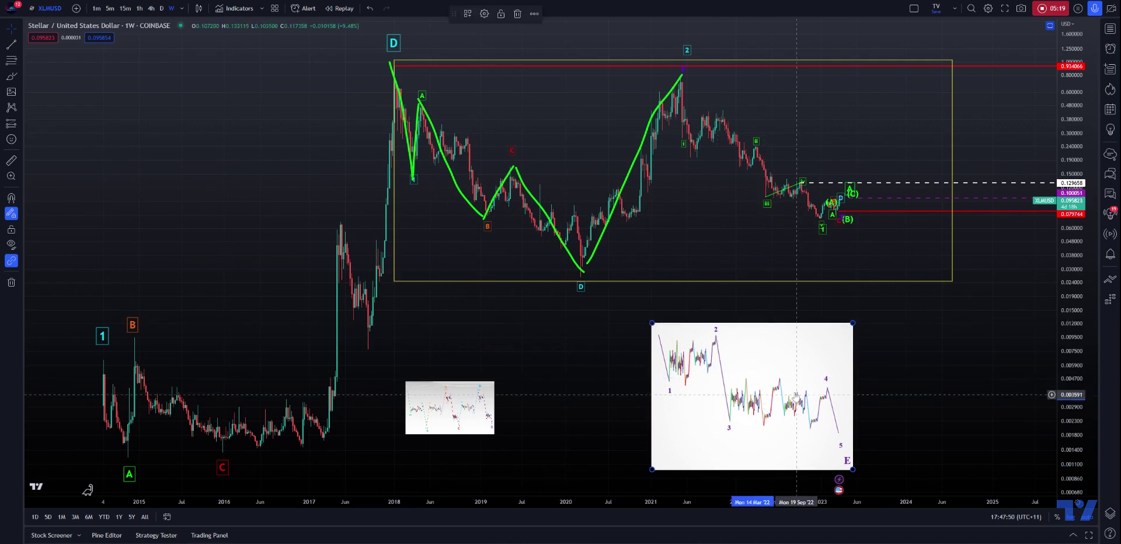
pyautogui.moveTo(796, 395)
pyautogui.mouseDown()
pyautogui.moveTo(640, 376)
pyautogui.moveTo(680, 383)
pyautogui.mouseUp()
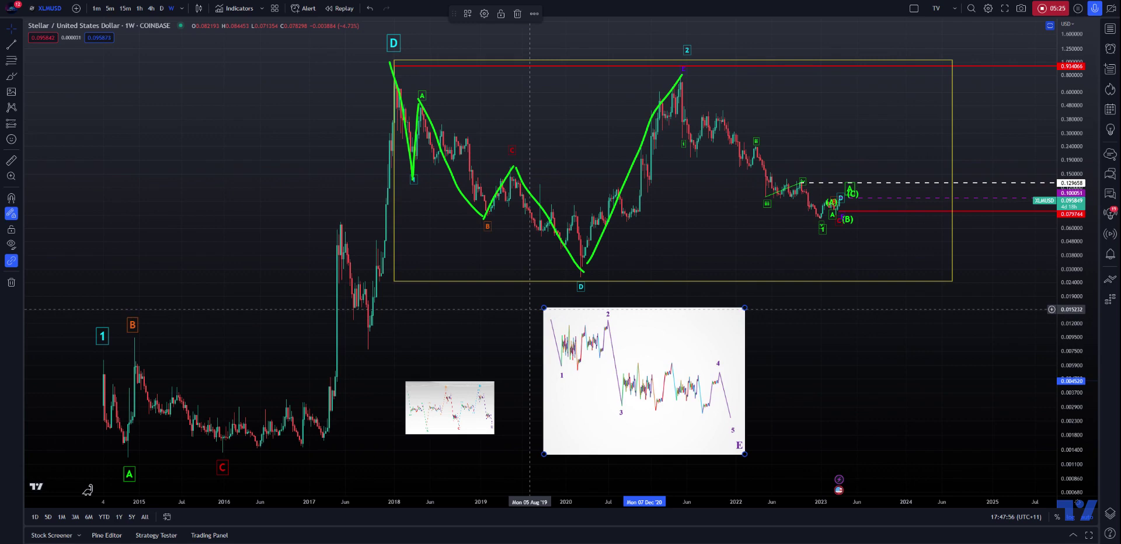
# - Enlarge the small A–E wave diagram and reposition it over the 2015–2018 candles, beside the wave E diagram without overlapping it
pyautogui.moveTo(445, 425); pyautogui.dragTo(739, 463)
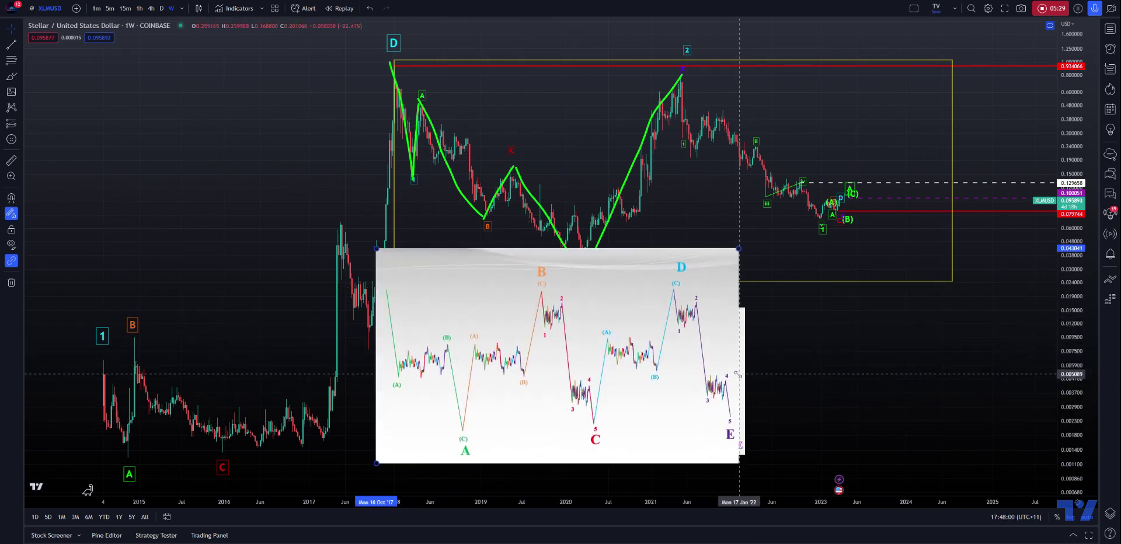
pyautogui.moveTo(574, 345)
pyautogui.mouseDown()
pyautogui.moveTo(580, 333)
pyautogui.moveTo(492, 320)
pyautogui.moveTo(335, 363)
pyautogui.mouseUp()
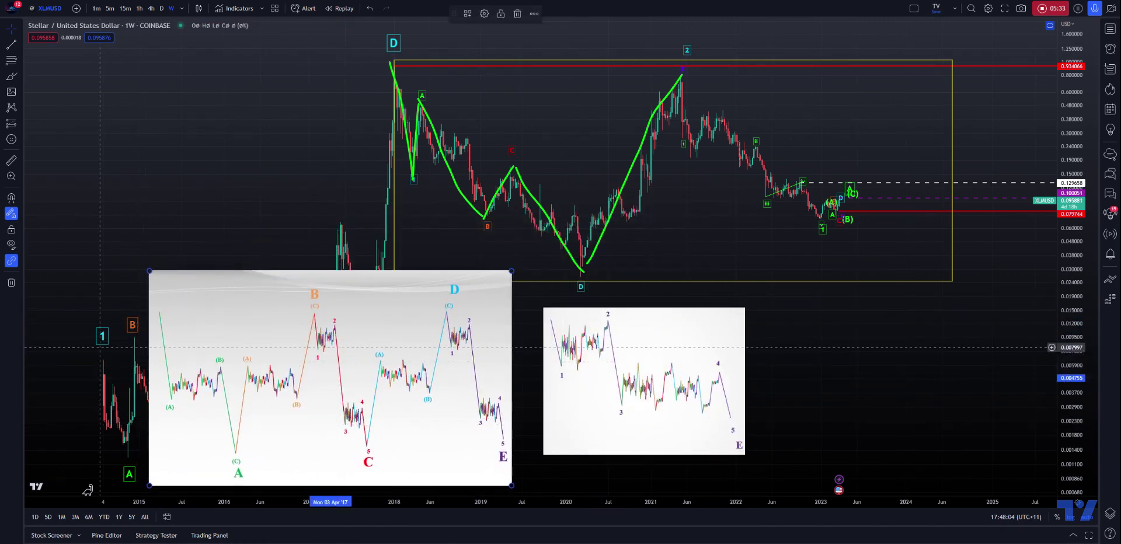
pyautogui.moveTo(193, 408); pyautogui.dragTo(484, 381)
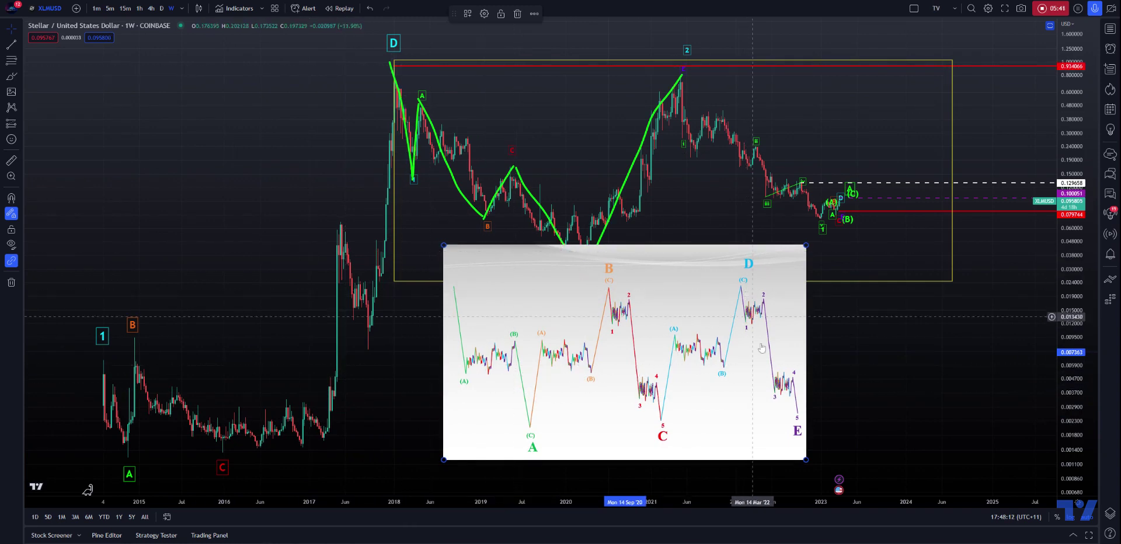
pyautogui.moveTo(774, 405); pyautogui.dragTo(428, 367)
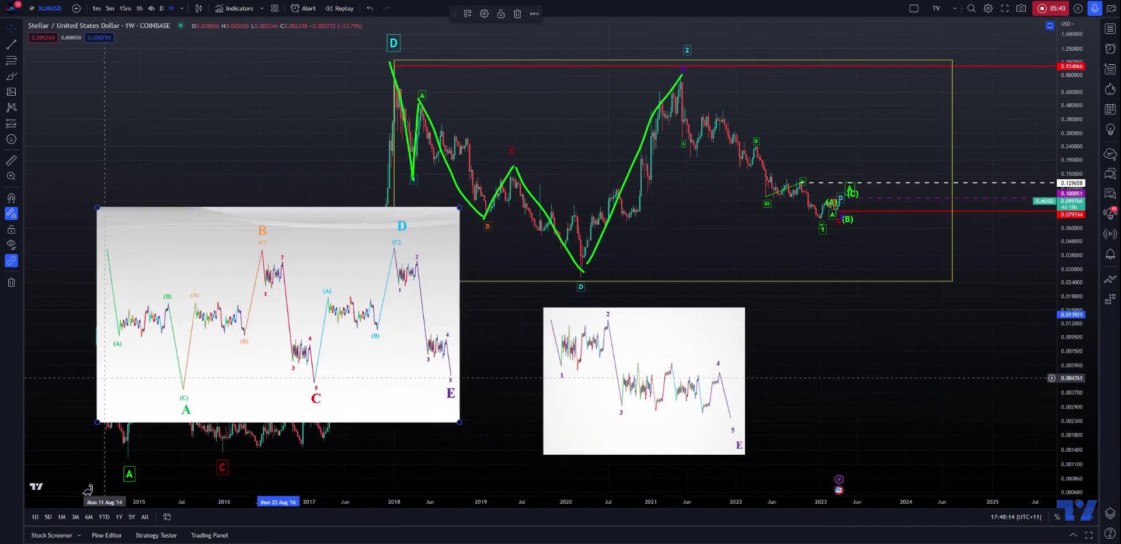